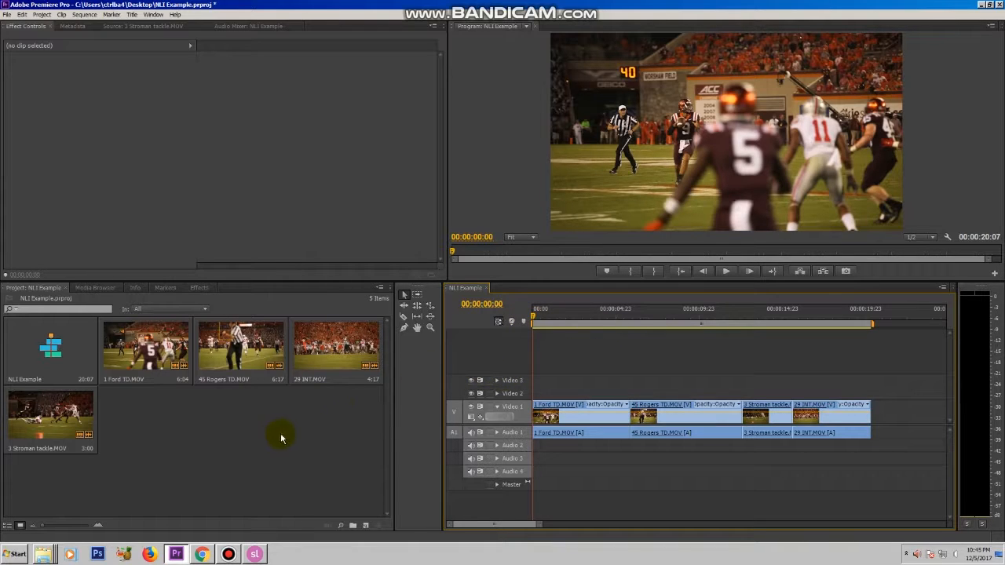
- Apply a Cross Dissolve transition at the cut between 1 Ford TD.MOV and 45 Rogers TD.MOV and play it back
click(197, 288)
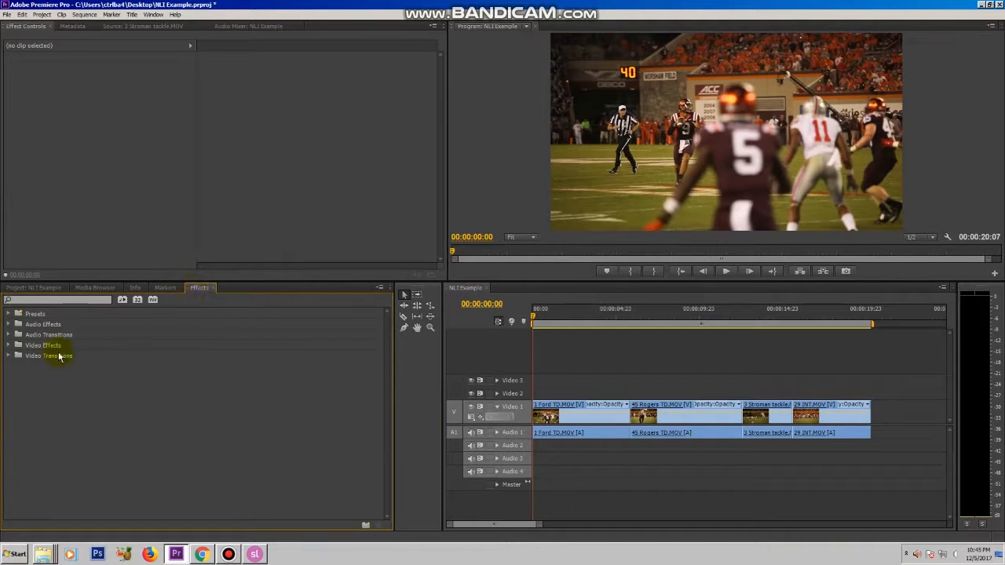
click(8, 357)
click(14, 377)
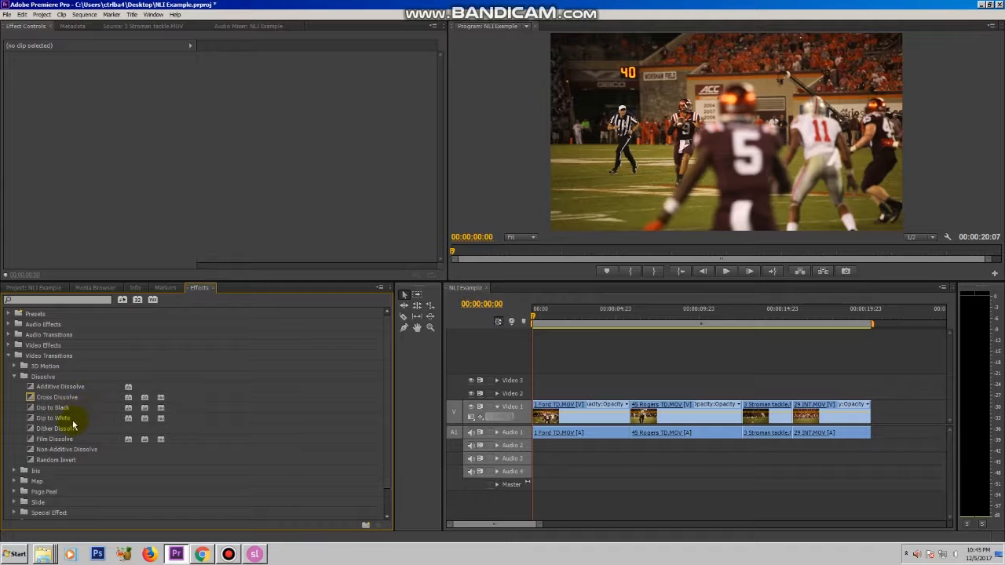
drag(68, 397, 631, 414)
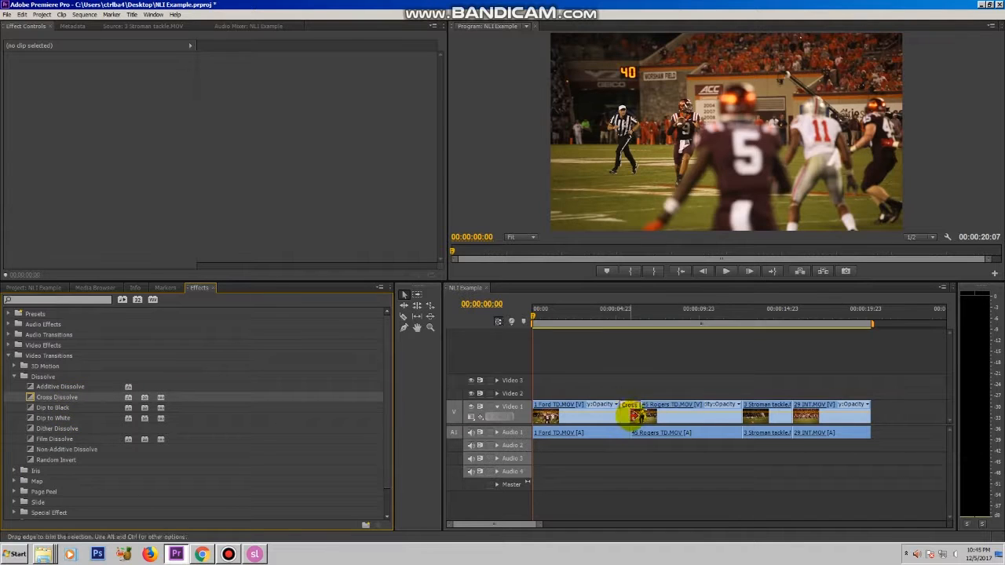
click(609, 318)
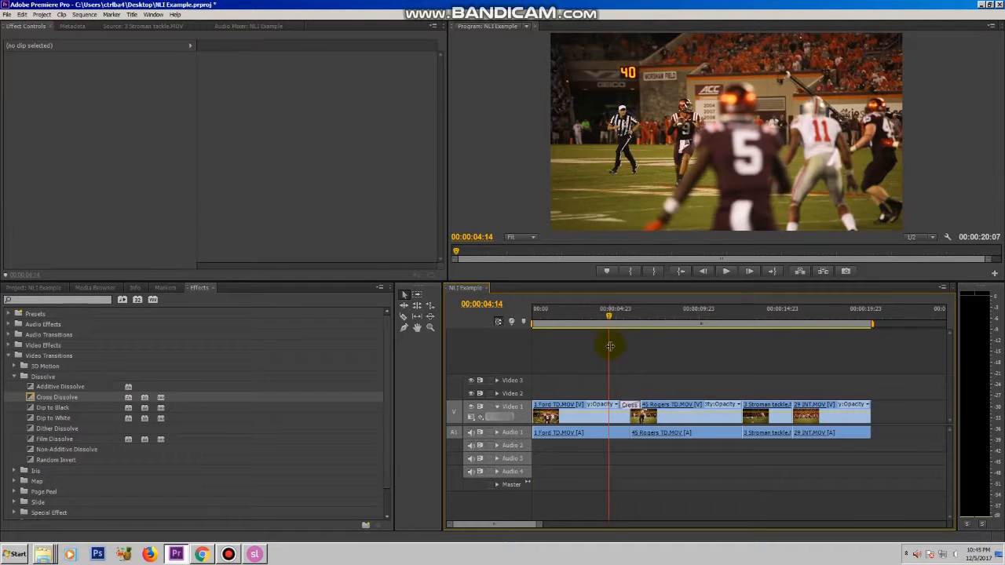
key(space)
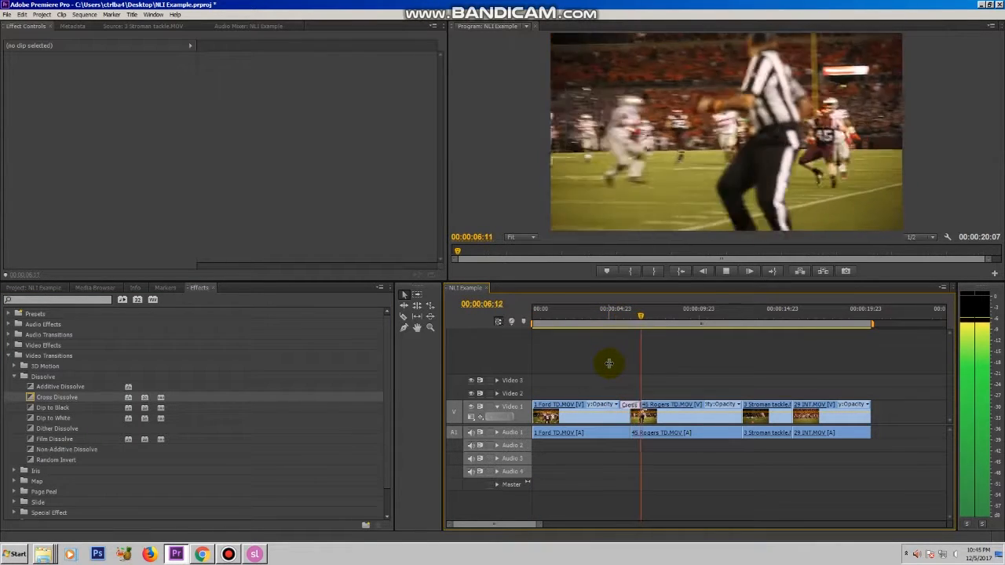
key(space)
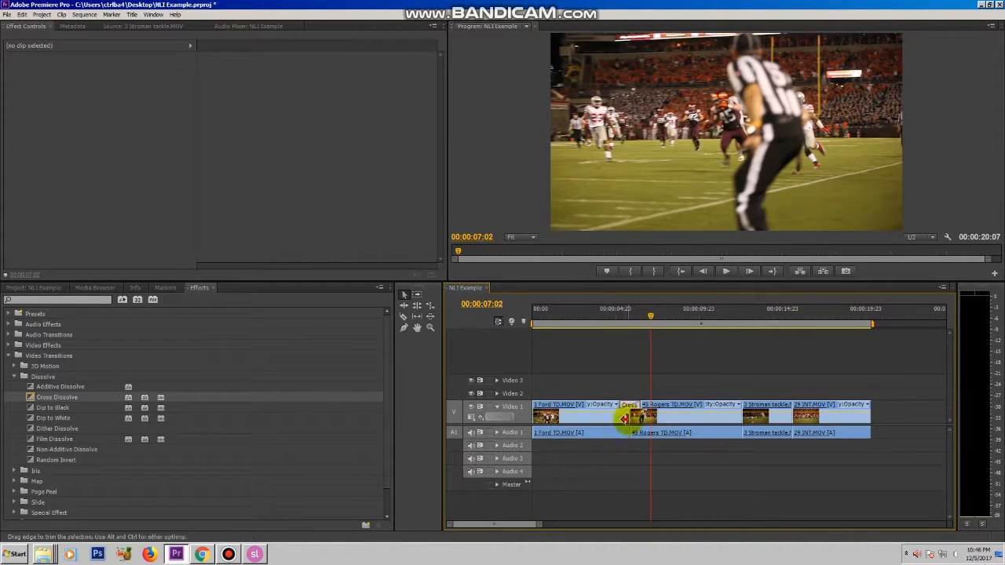
- Set the Cross Dissolve's duration to 00:00:00:12 and play back the shortened transition
click(629, 406)
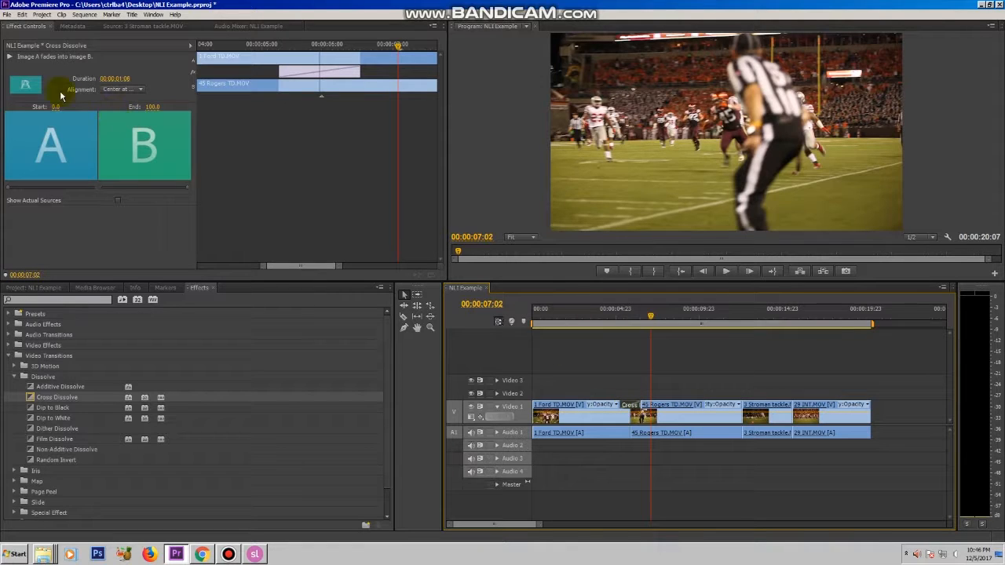
click(103, 81)
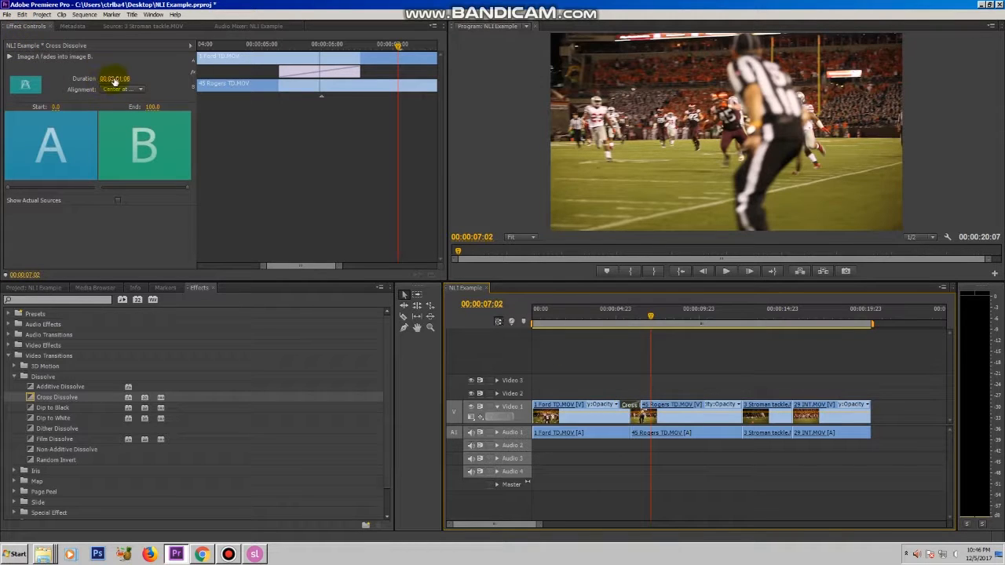
drag(120, 82, 118, 82)
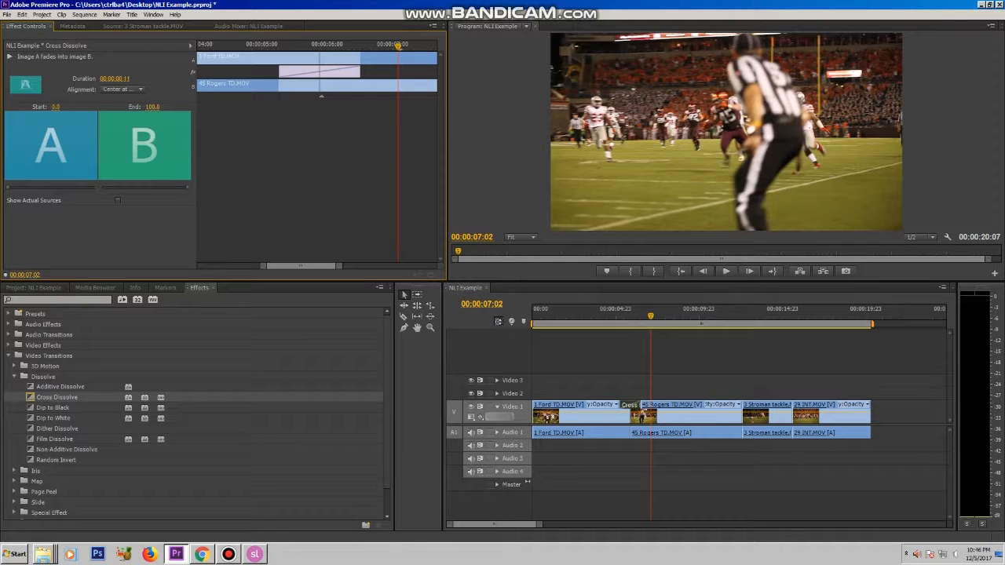
drag(118, 81, 312, 191)
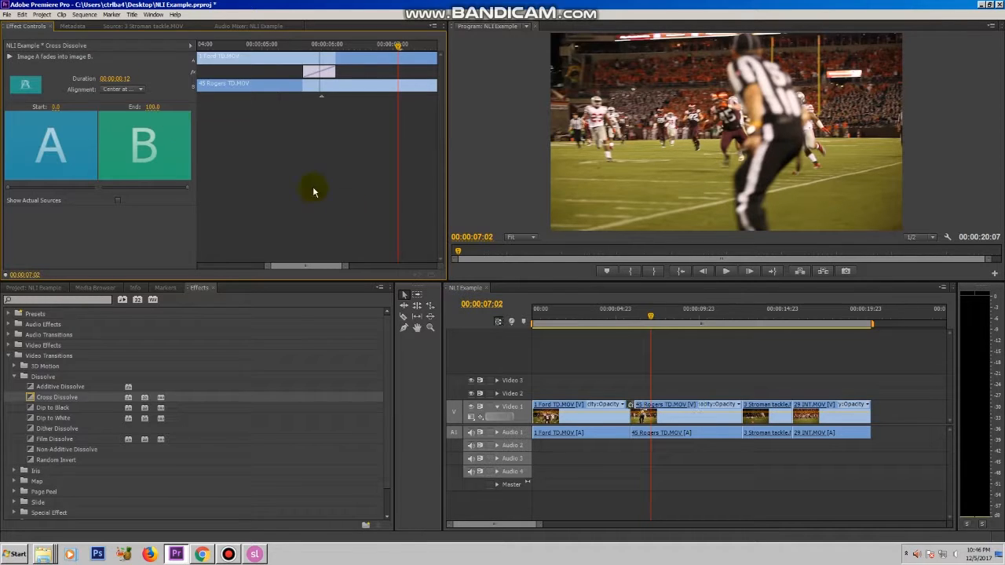
click(600, 308)
key(space)
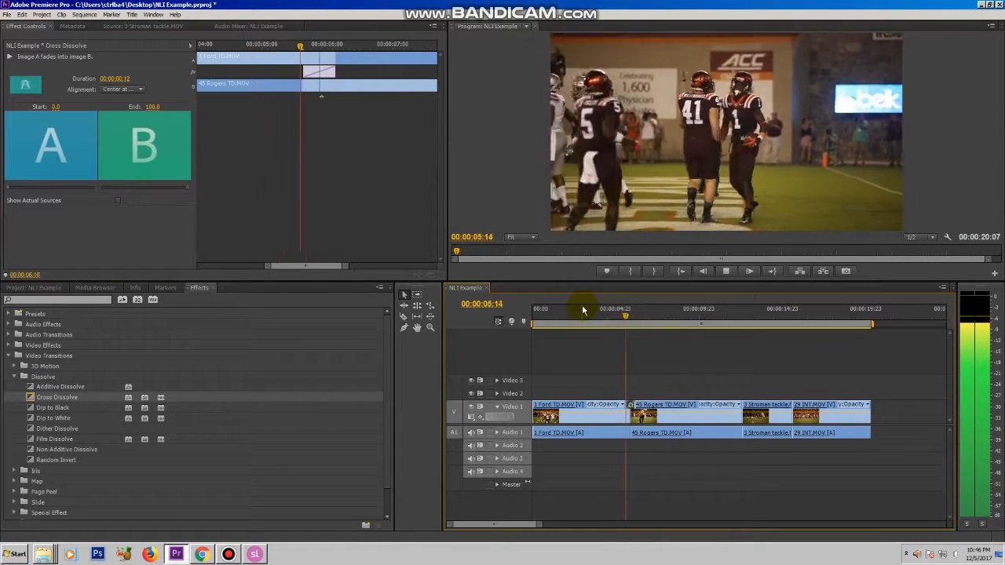
key(space)
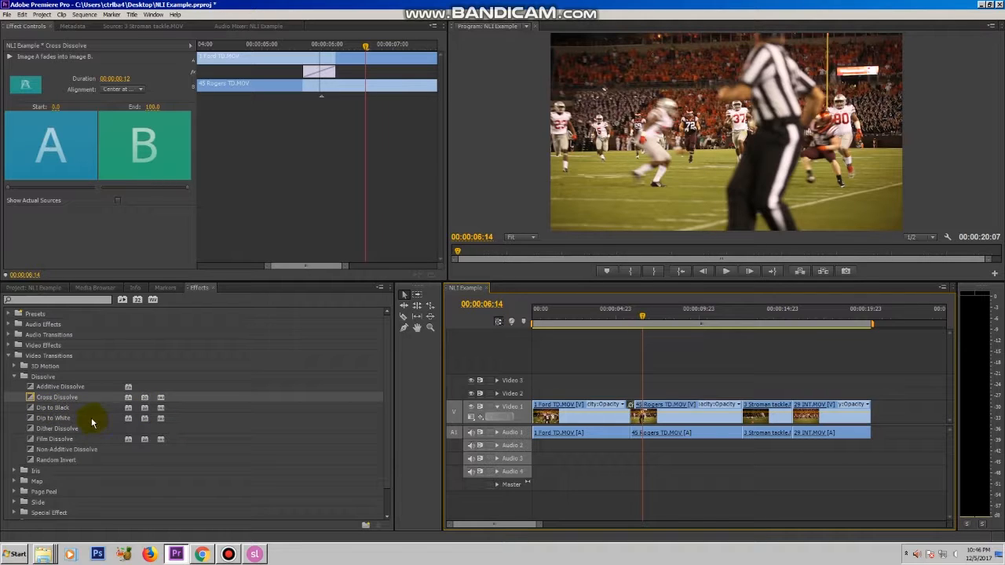
- Replace the Cross Dissolve between the first two clips with Dip to White and play it back
drag(91, 424, 634, 409)
click(617, 318)
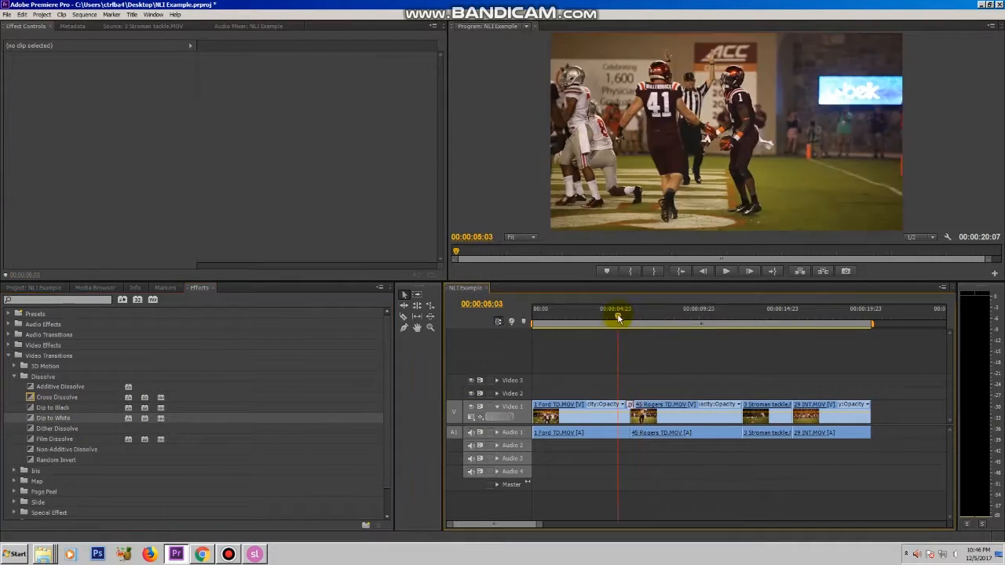
key(space)
key(space)
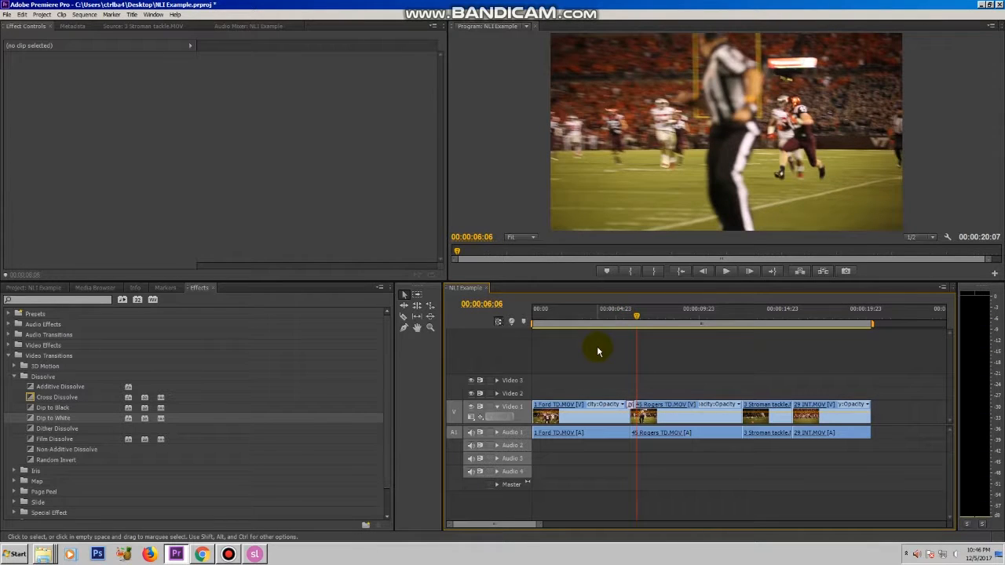
- Replace the Dip to White between the first two clips with Dip to Black and play it back
drag(51, 408, 628, 412)
click(611, 317)
key(space)
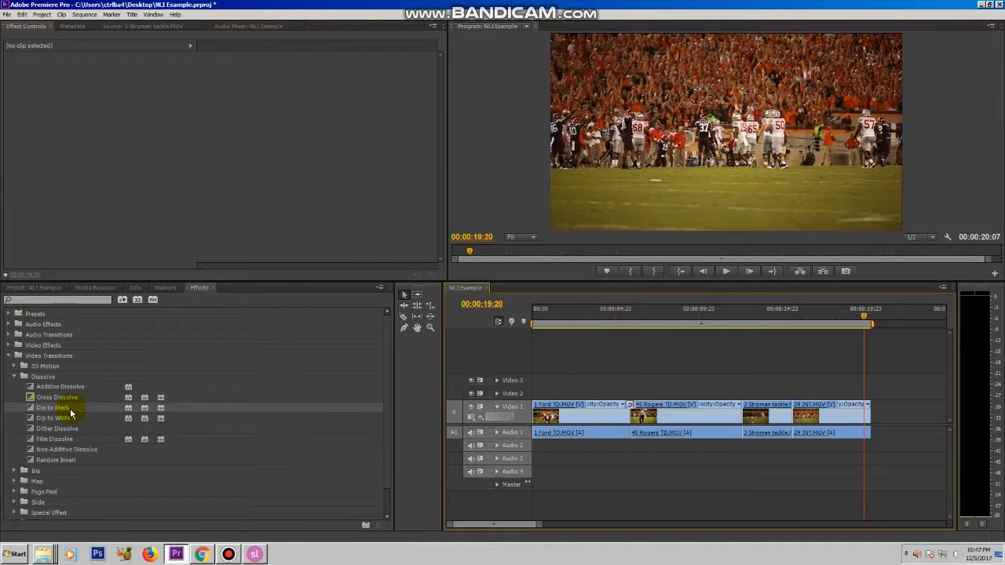
- Add a Dip to Black transition at the end of 29 INT.MOV and play back the fade
drag(70, 409, 870, 412)
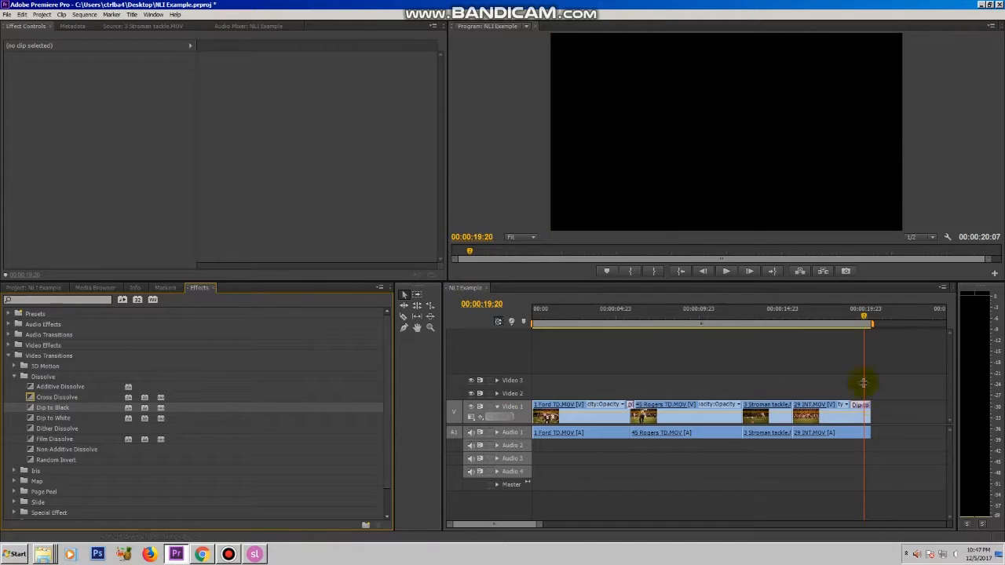
click(834, 320)
key(space)
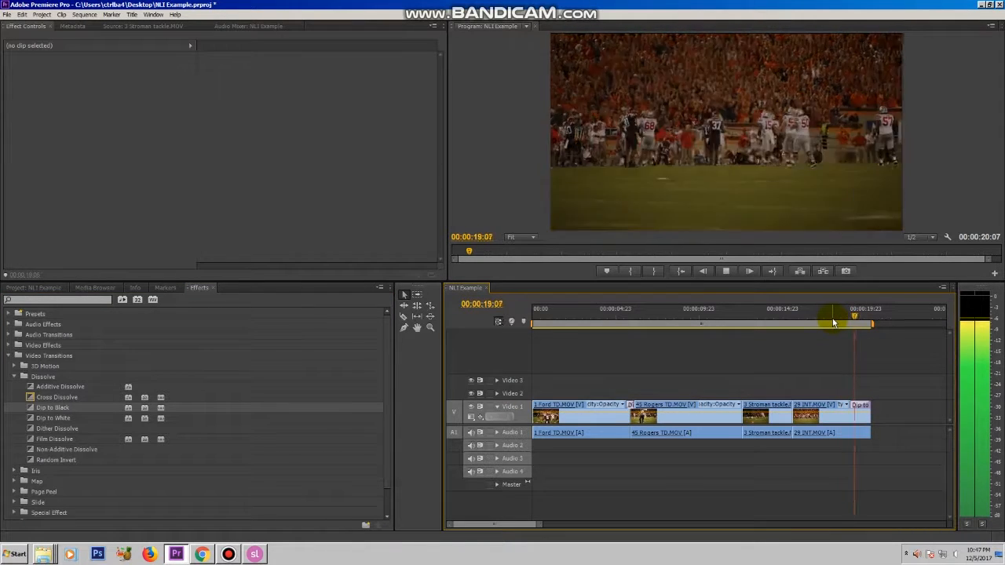
key(space)
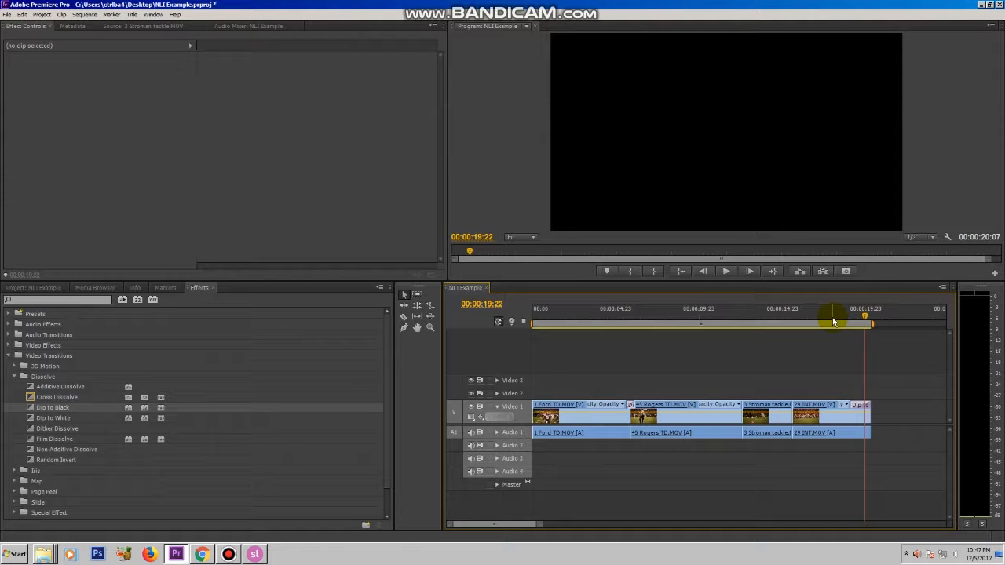
- Delete the transitions at the end of the sequence and between the first two clips, and collapse the Video Transitions folder
click(859, 408)
key(Delete)
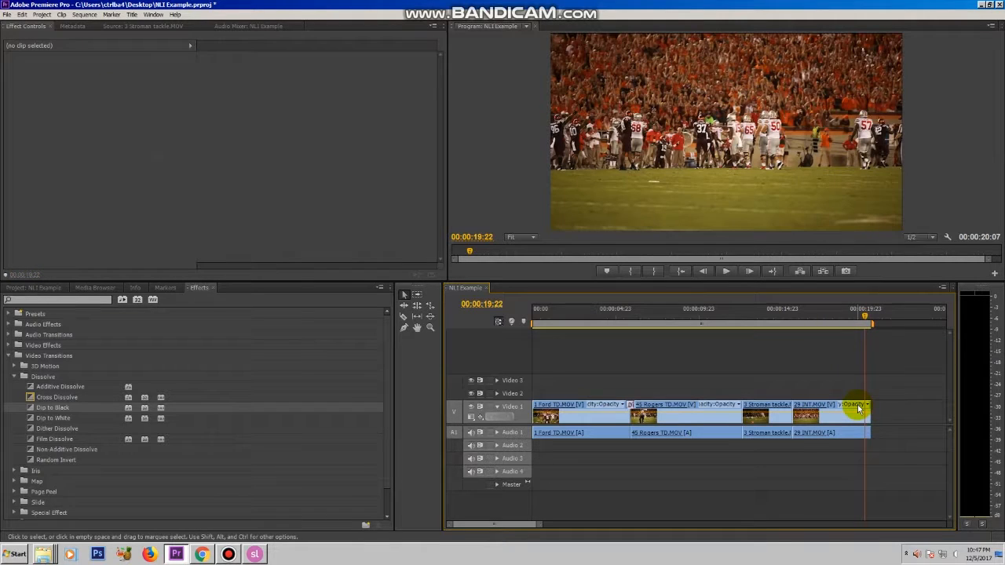
click(630, 406)
key(Delete)
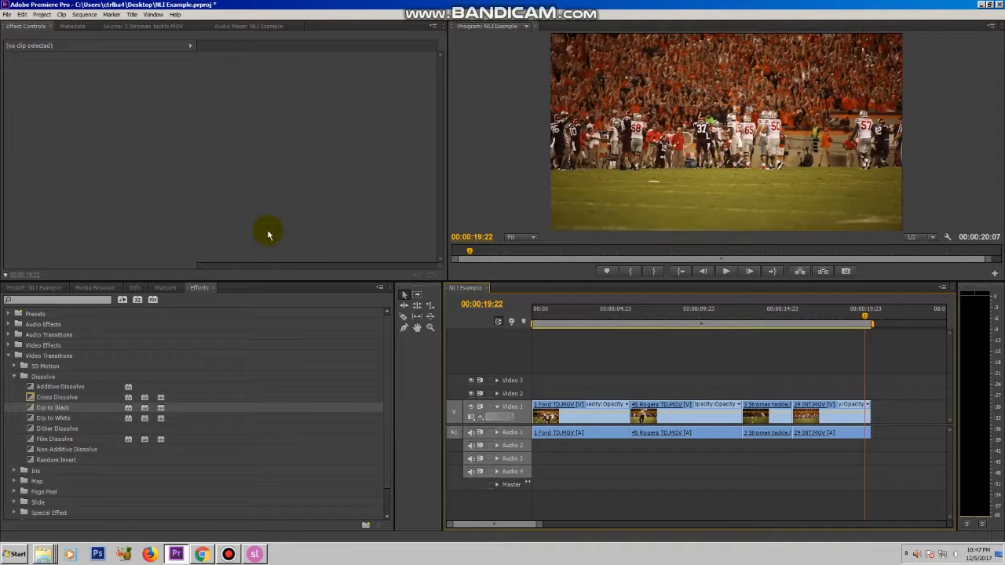
click(9, 357)
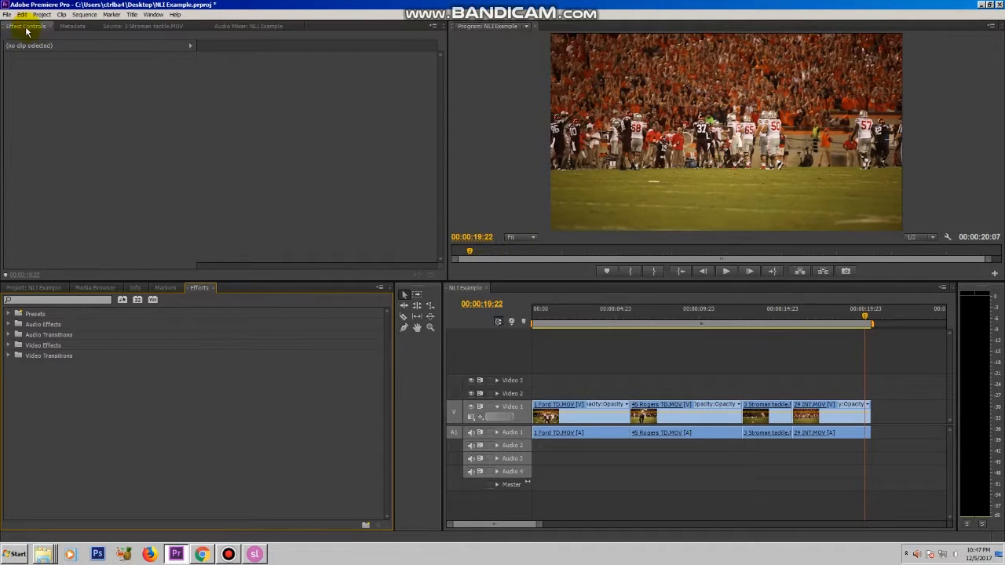
- Set the scale of 1 Ford TD.MOV to 120 and its horizontal position to 914
click(562, 408)
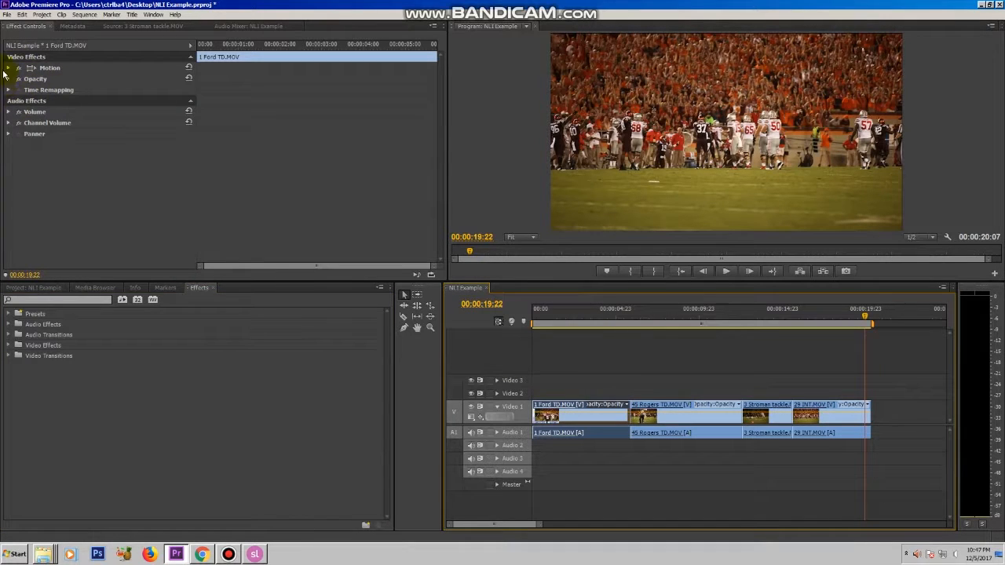
click(9, 69)
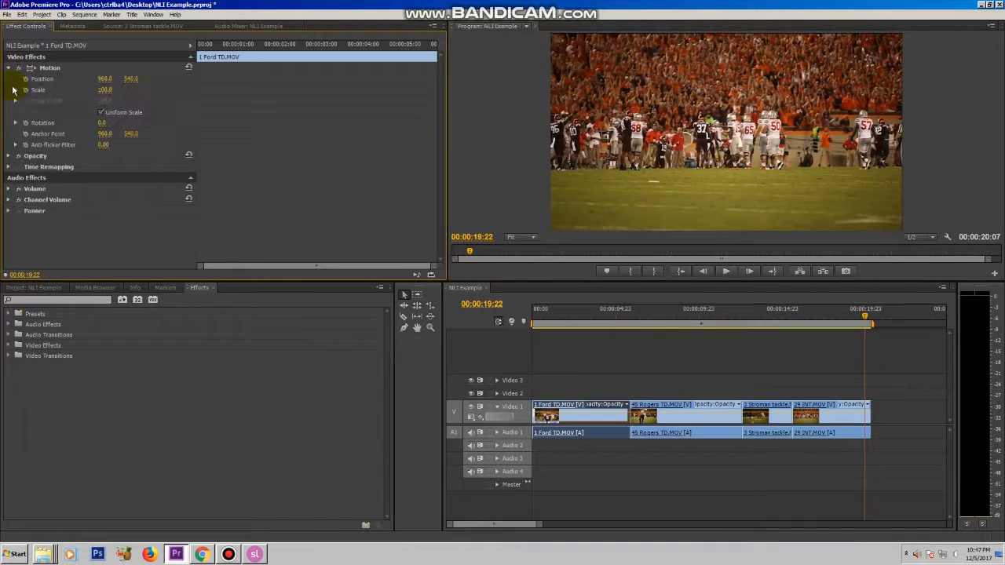
click(103, 92)
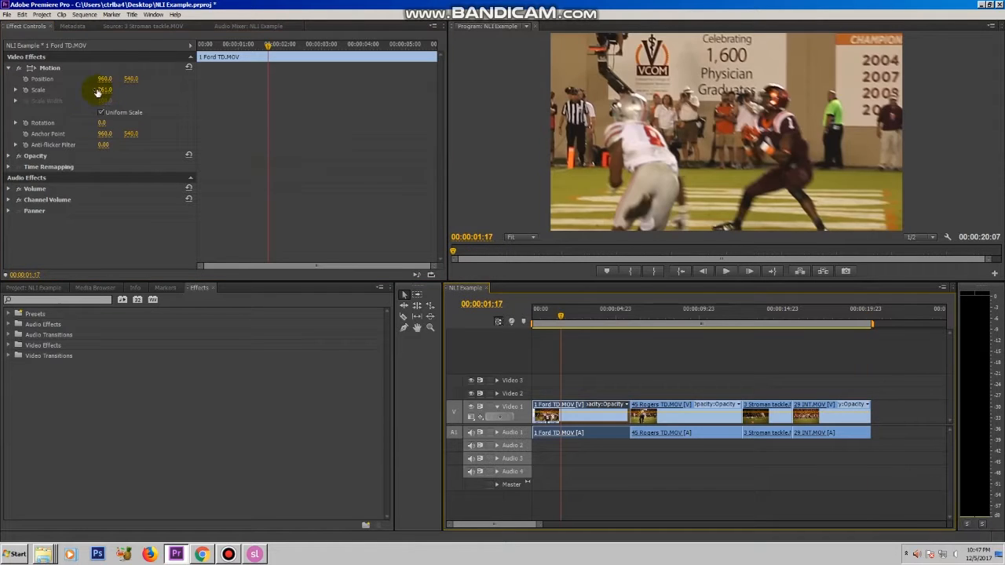
text(377)
key(Return)
drag(103, 90, 128, 76)
- Try out a rotation on 1 Ford TD.MOV and reset the rotation to 0
mouse_move(100, 124)
mouse_down()
mouse_move(74, 123)
mouse_move(103, 123)
mouse_up()
click(114, 123)
text(0)
key(Return)
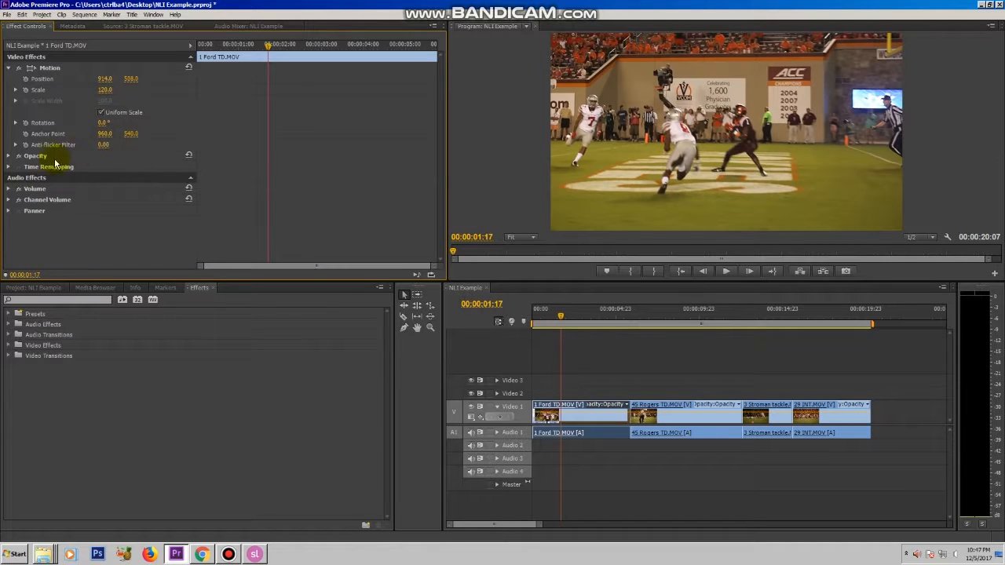
- Lower the opacity of 1 Ford TD.MOV to 36% at 00:00:01:17
click(9, 155)
drag(105, 169, 111, 168)
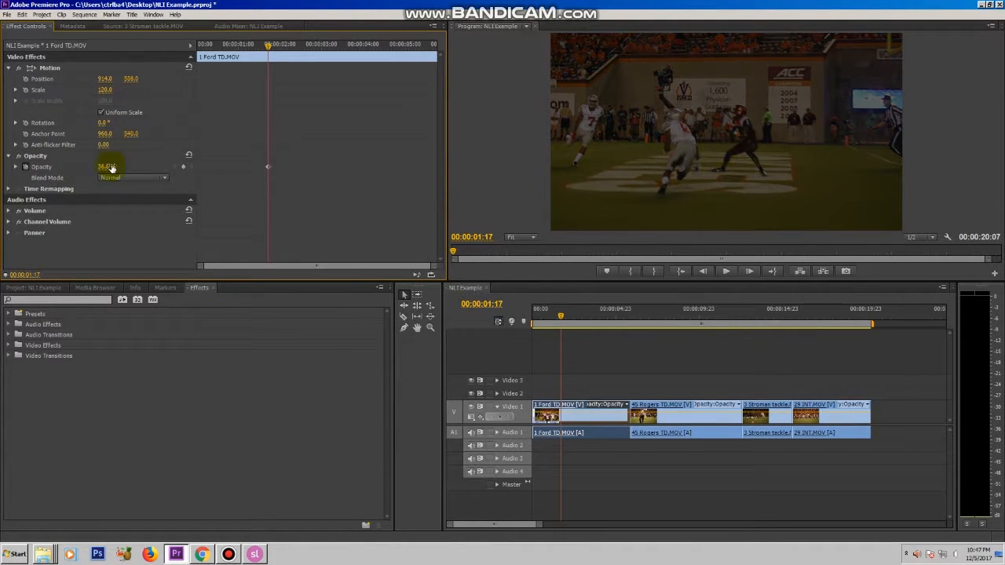
- Unlink the video of 1 Ford TD.MOV from its audio and overlay it on Video 2 above 45 Rogers TD.MOV
right_click(562, 407)
click(579, 154)
drag(573, 405, 668, 397)
click(666, 315)
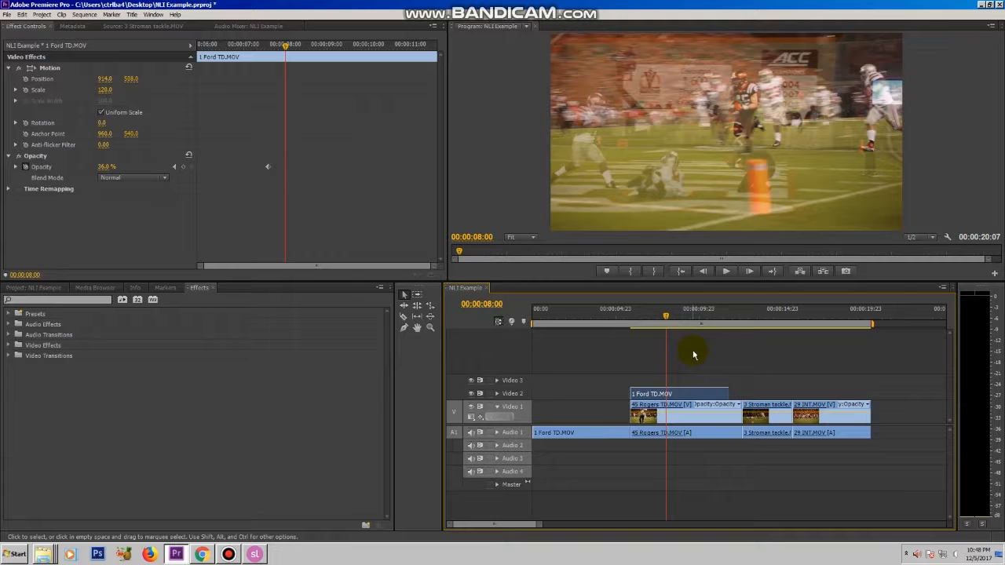
- Move the 1 Ford TD.MOV video back to the start of the sequence on Video 2 and deselect it
drag(646, 394, 548, 395)
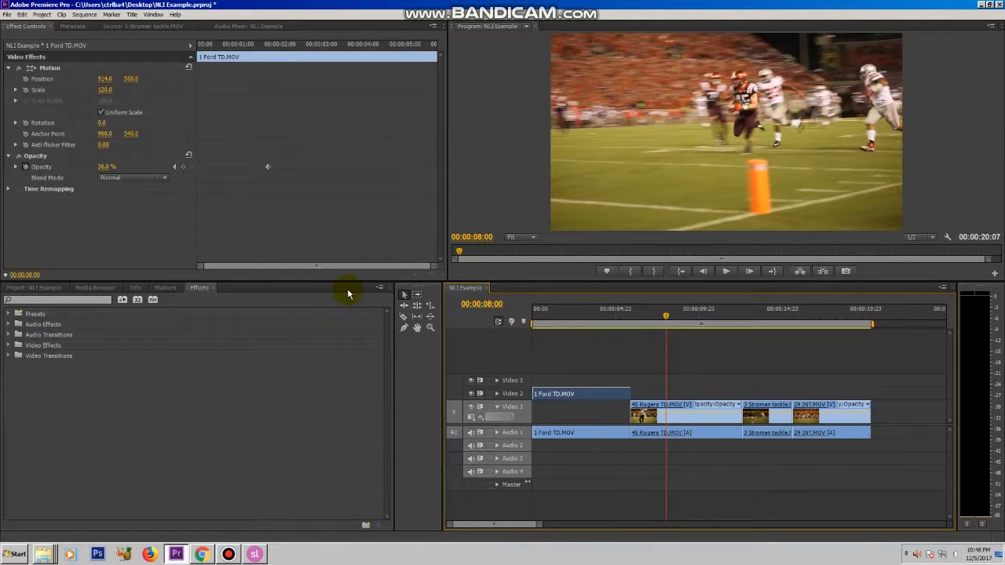
click(585, 366)
- Set the opacity of 1 Ford TD.MOV to 100% at 00:00:02:14 and expand its Time Remapping settings
click(574, 308)
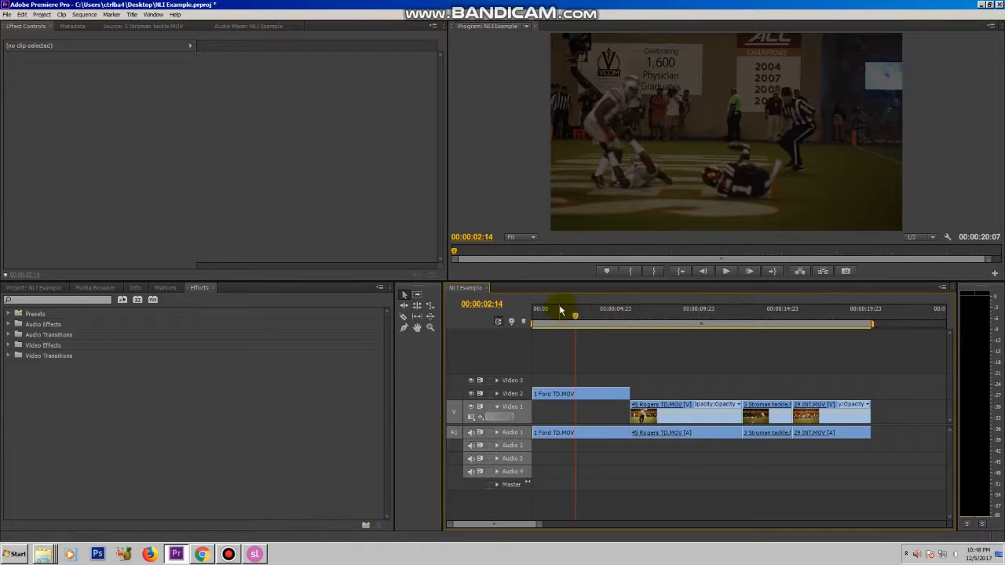
click(588, 398)
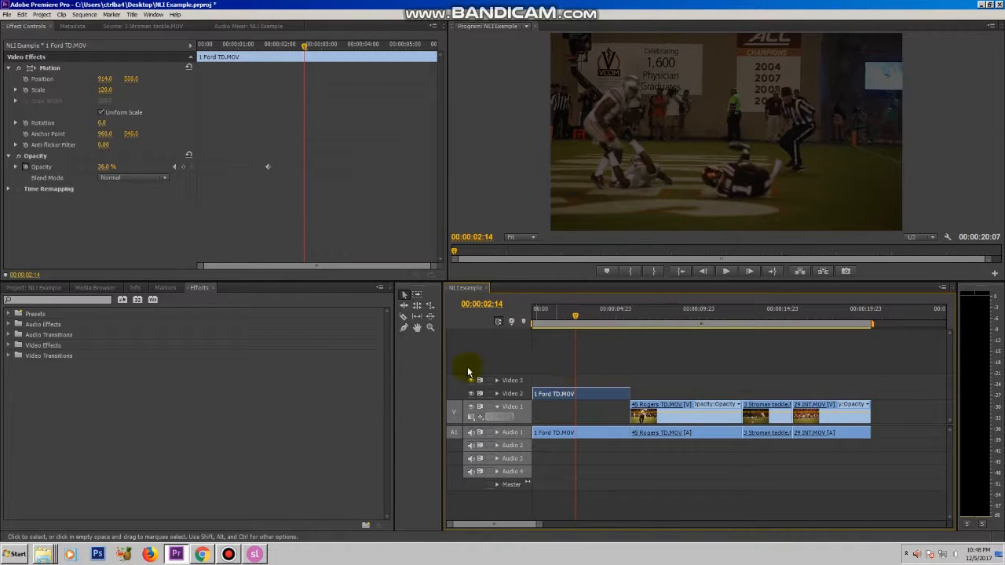
click(9, 189)
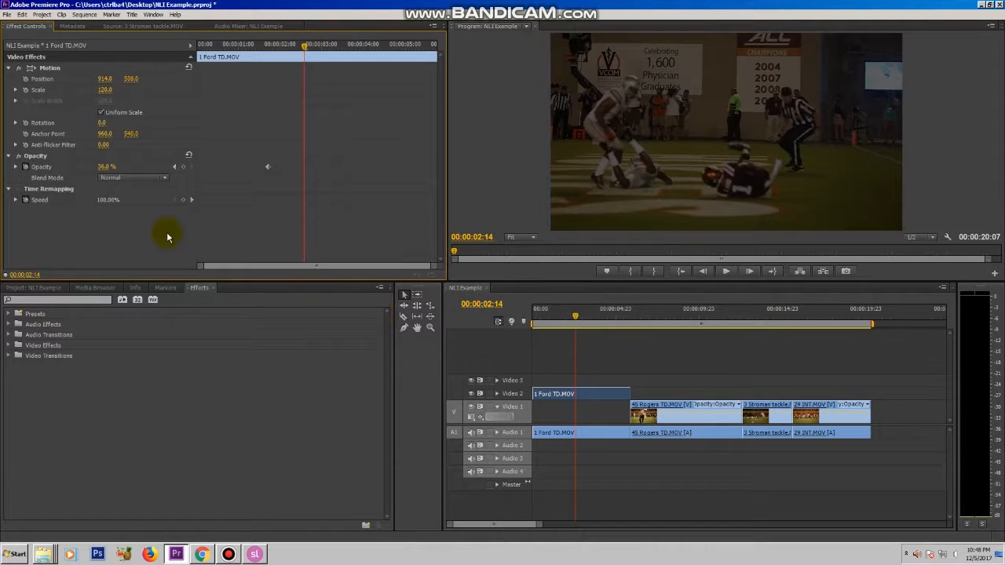
text(00)
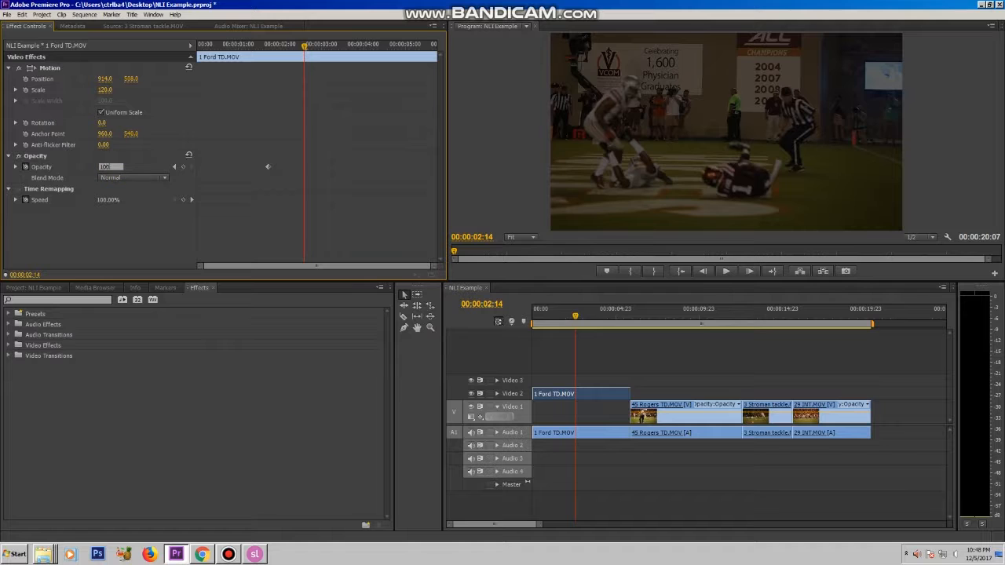
click(111, 167)
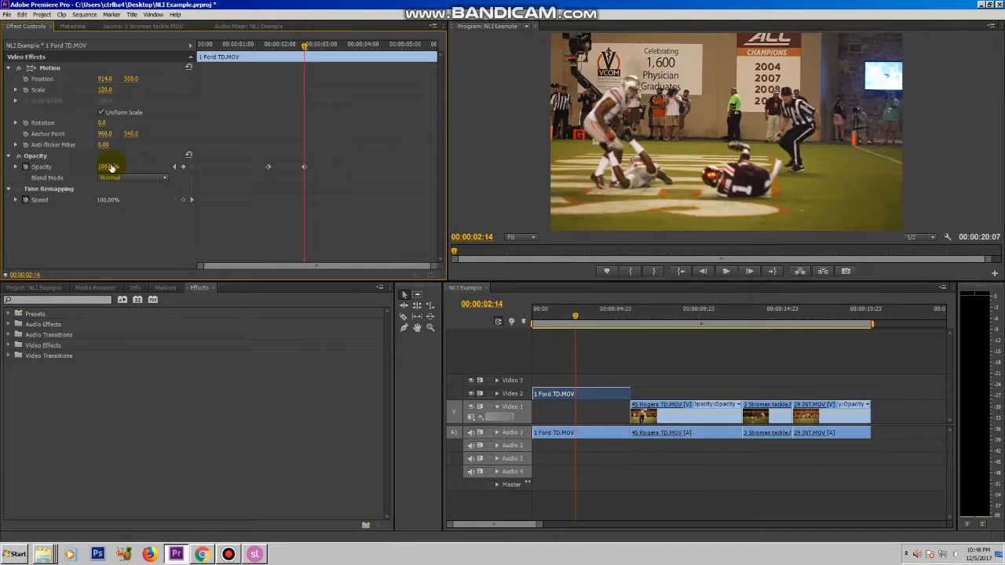
- Slow 1 Ford TD.MOV on Video 2 to 50% speed and play back the slowed clip
right_click(589, 398)
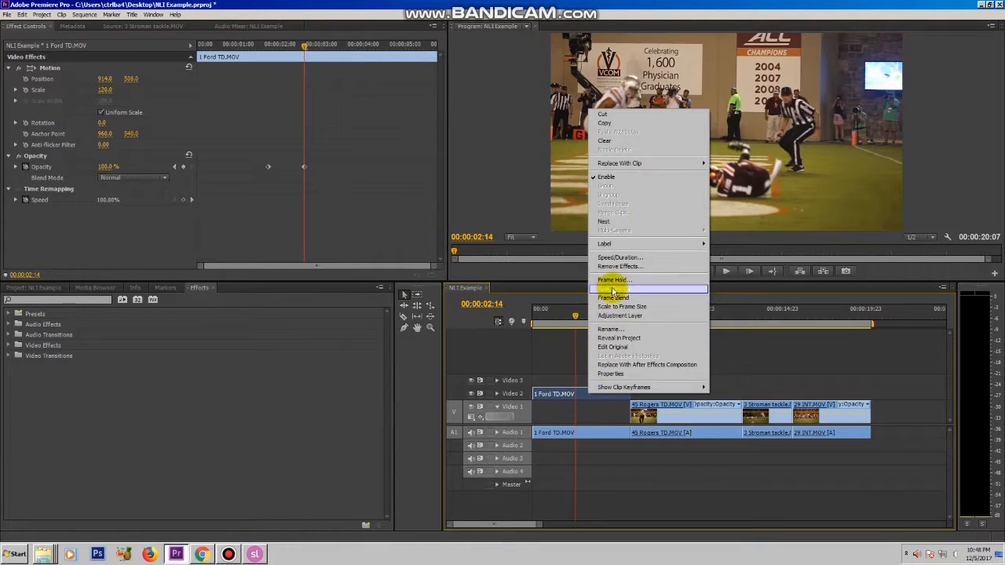
click(623, 260)
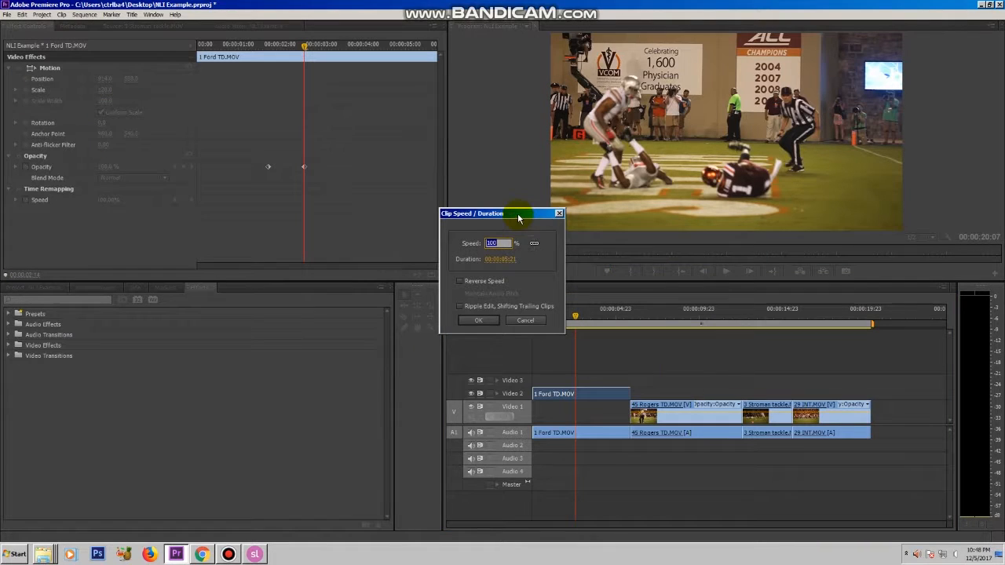
drag(515, 215, 417, 215)
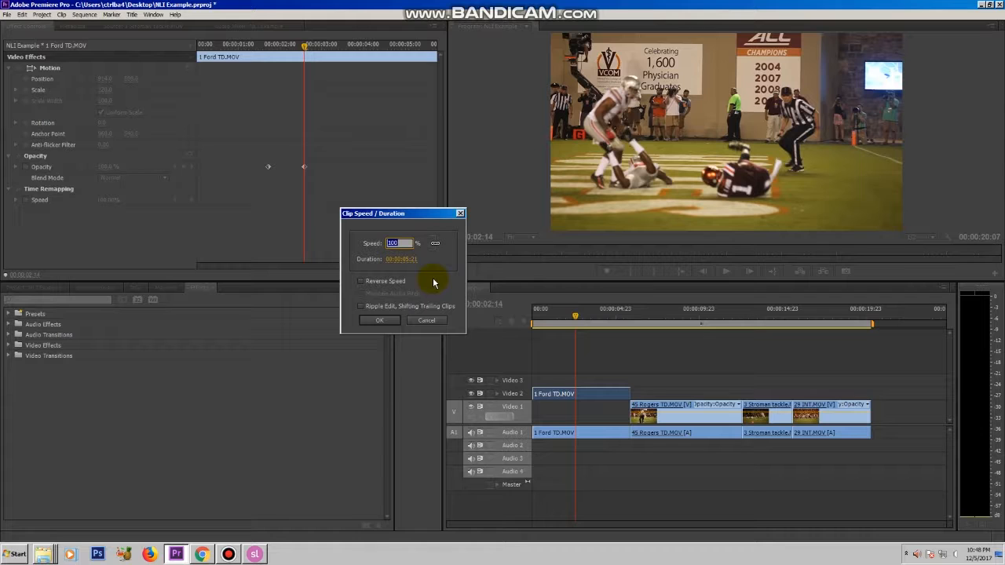
text(50)
key(Return)
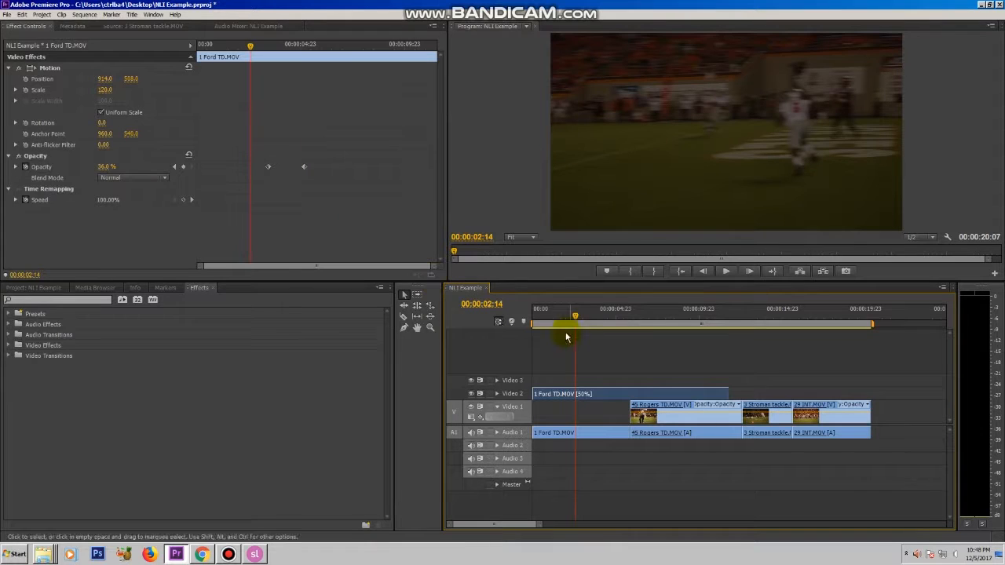
key(space)
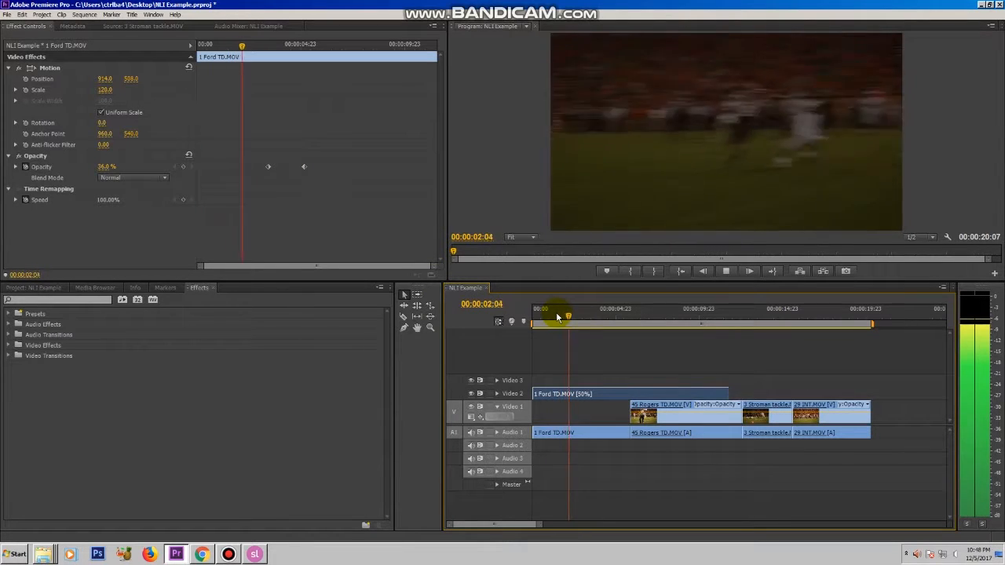
key(space)
- Set the opacity of 1 Ford TD.MOV to 100% at 00:00:02:20 and play the sequence from near its start
click(113, 166)
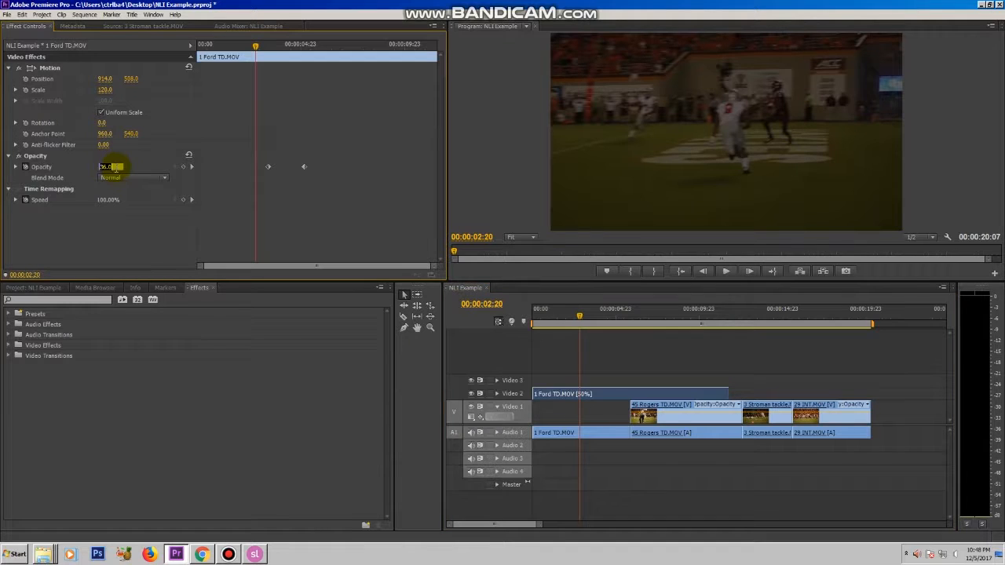
text(100)
key(Return)
click(536, 310)
key(space)
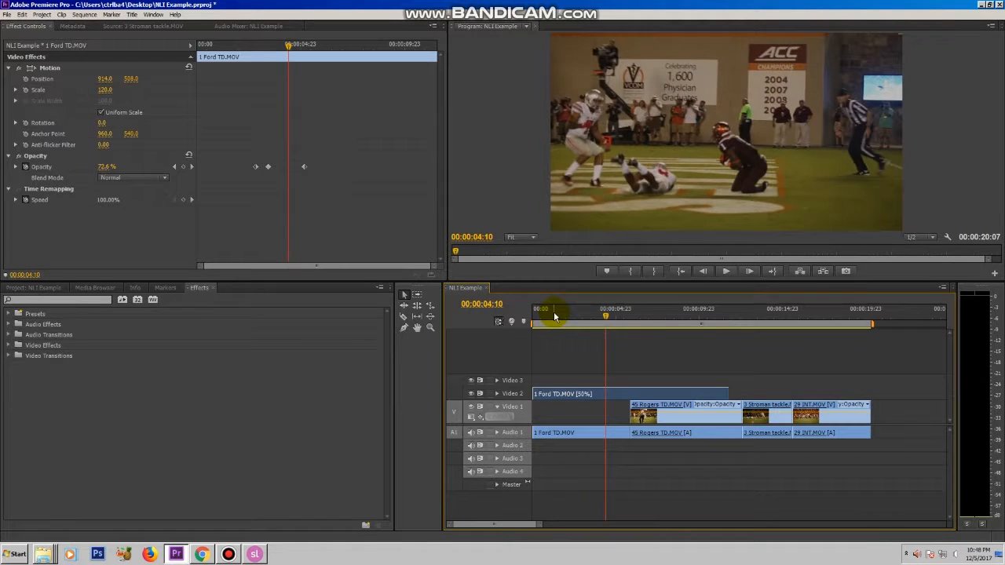
- Try another speed for 1 Ford TD.MOV on Video 2 and play the sequence from near its start
right_click(579, 396)
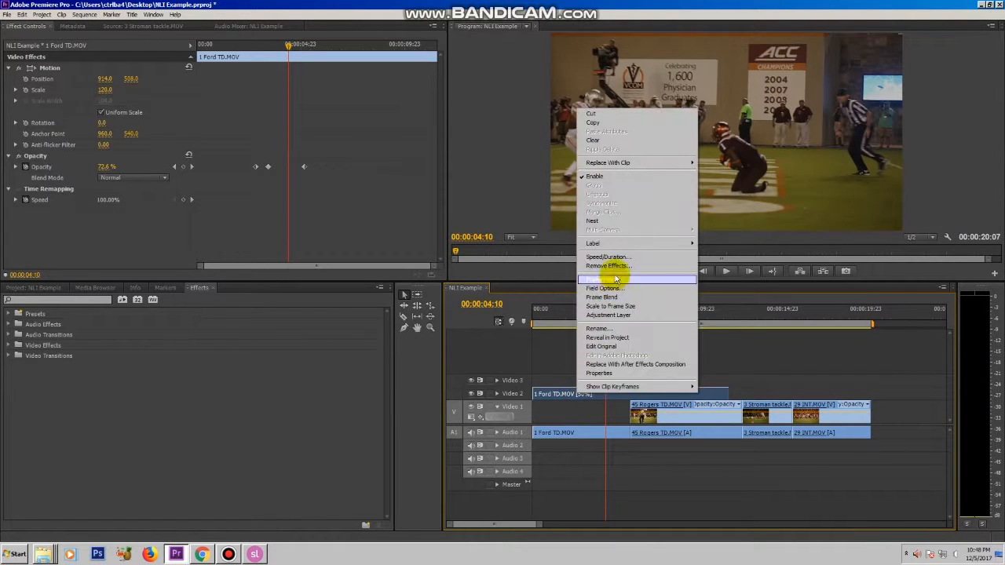
click(599, 272)
text(20:0)
key(Return)
right_click(485, 249)
click(610, 344)
click(542, 315)
key(space)
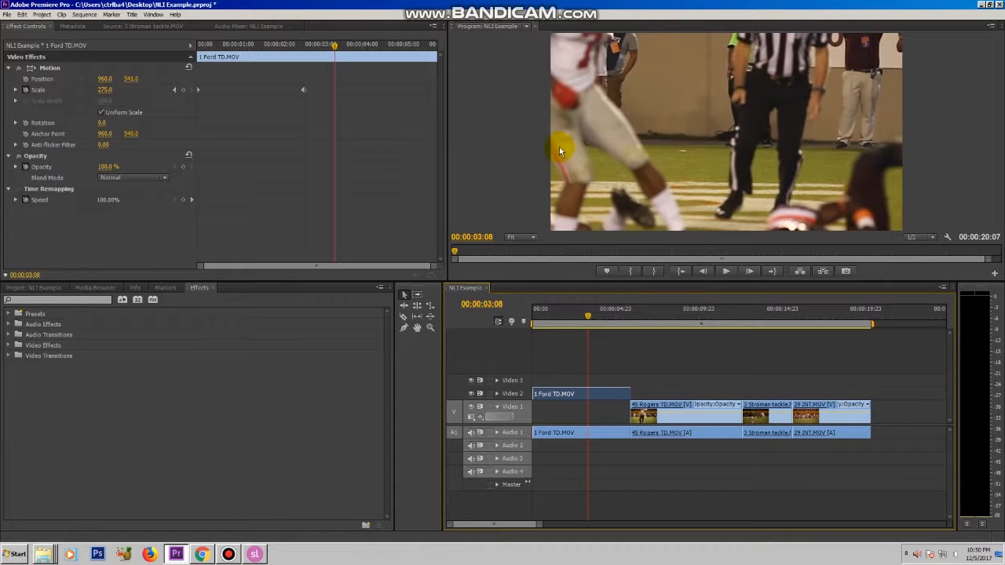
- Review the Scale keyframes of 1 Ford TD.MOV at 00:00:02:14 and the clip start, and play back the zoom
click(305, 51)
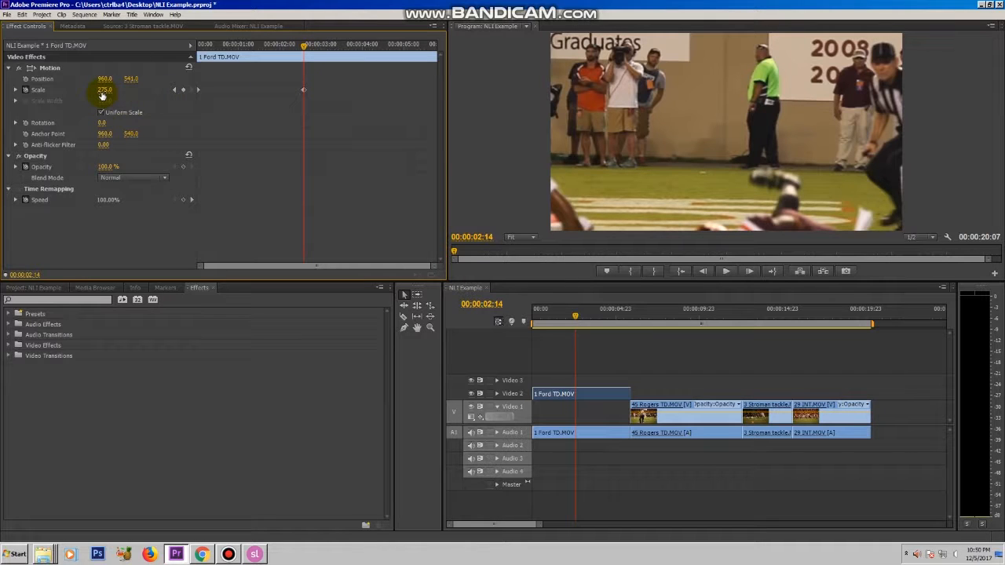
click(247, 48)
drag(246, 47, 174, 67)
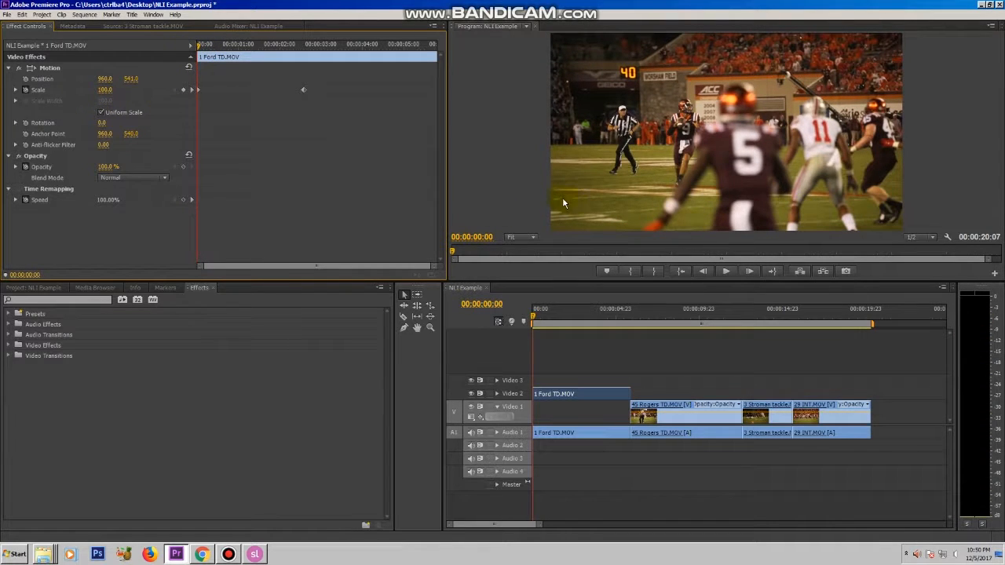
key(space)
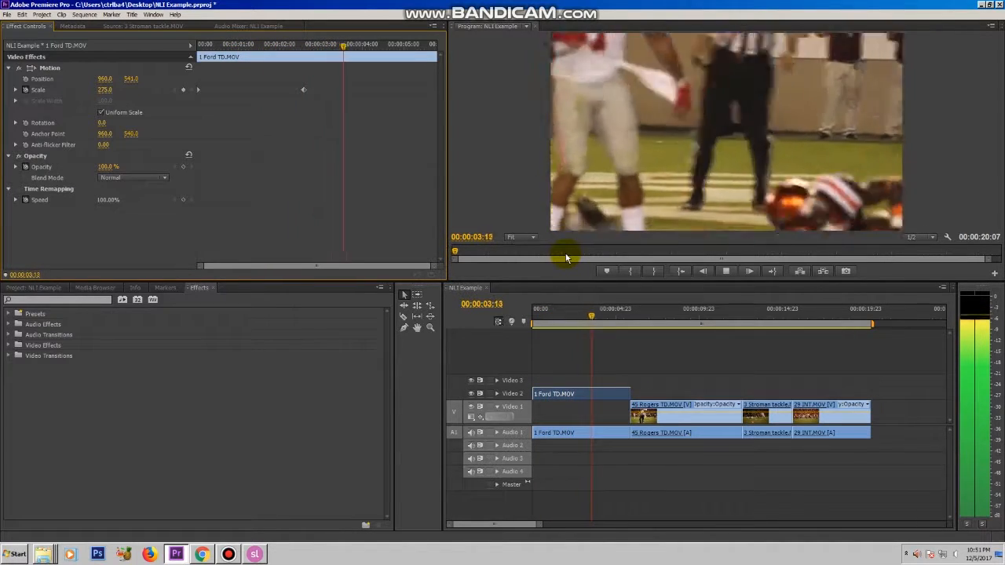
key(space)
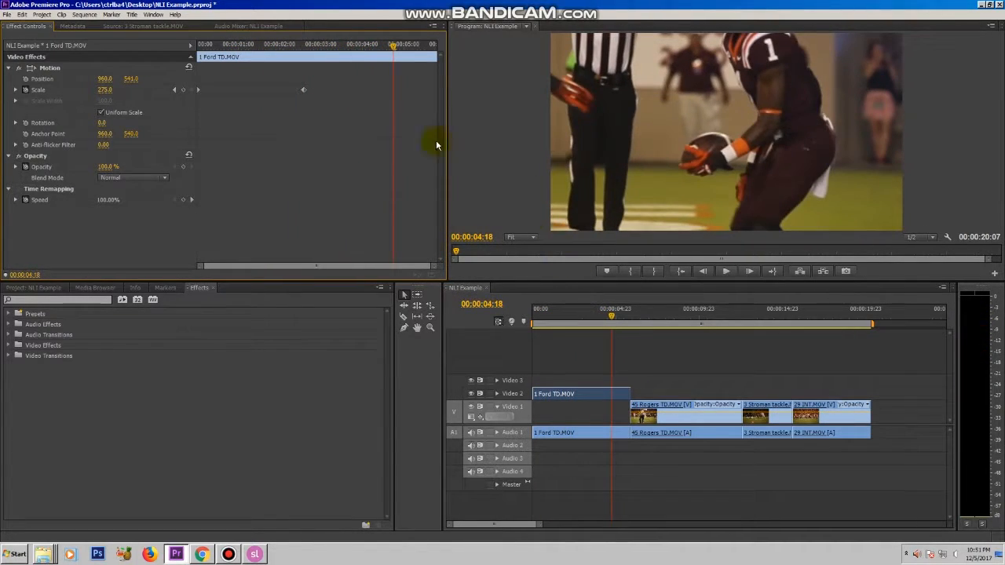
- Set the Scale of 1 Ford TD.MOV to 200 at 00:00:00:00
drag(289, 45, 191, 55)
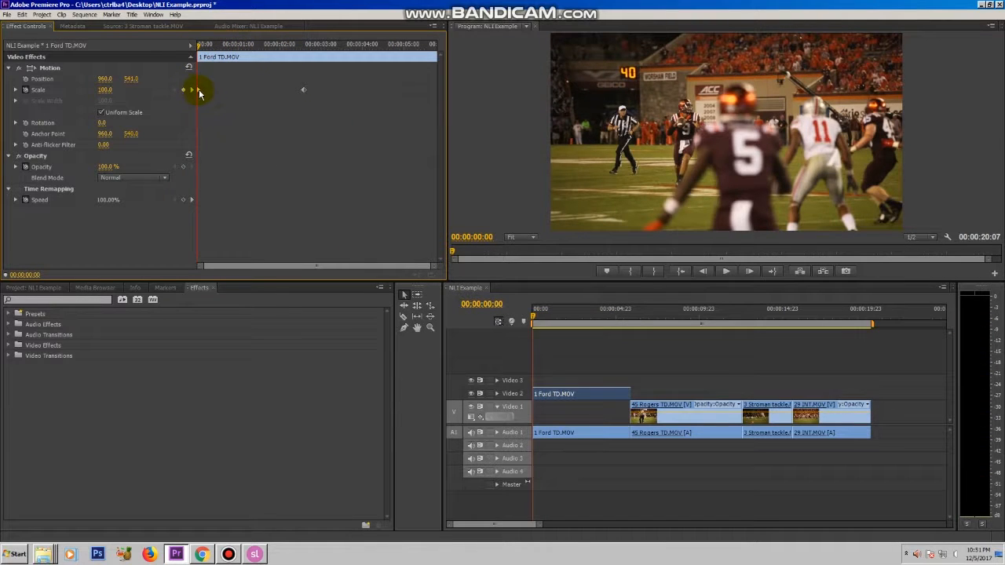
click(105, 89)
text(200)
key(Return)
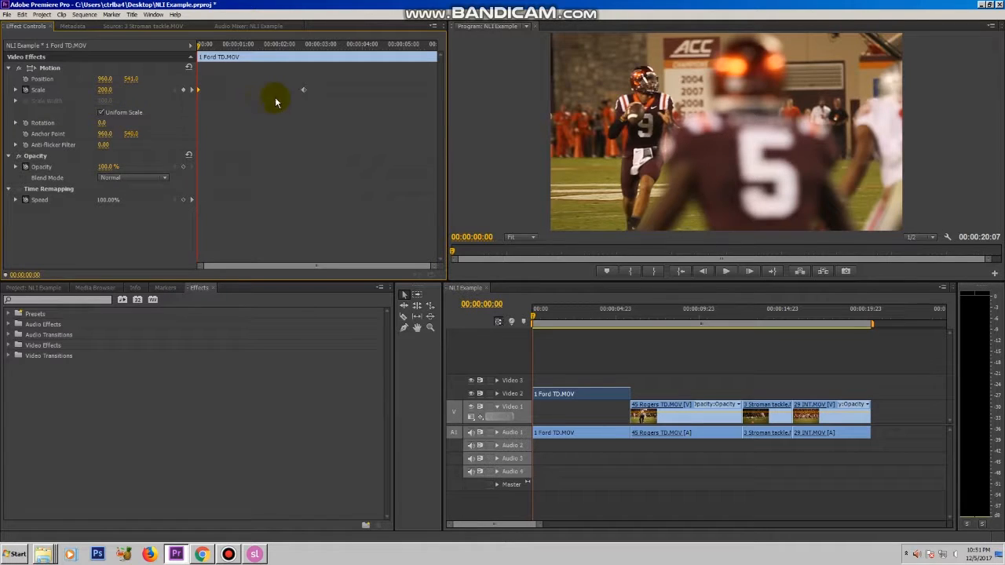
- Set the Scale of 1 Ford TD.MOV to 100 at 00:00:00:00 and return the playhead to the clip start
click(105, 90)
text(100)
key(Return)
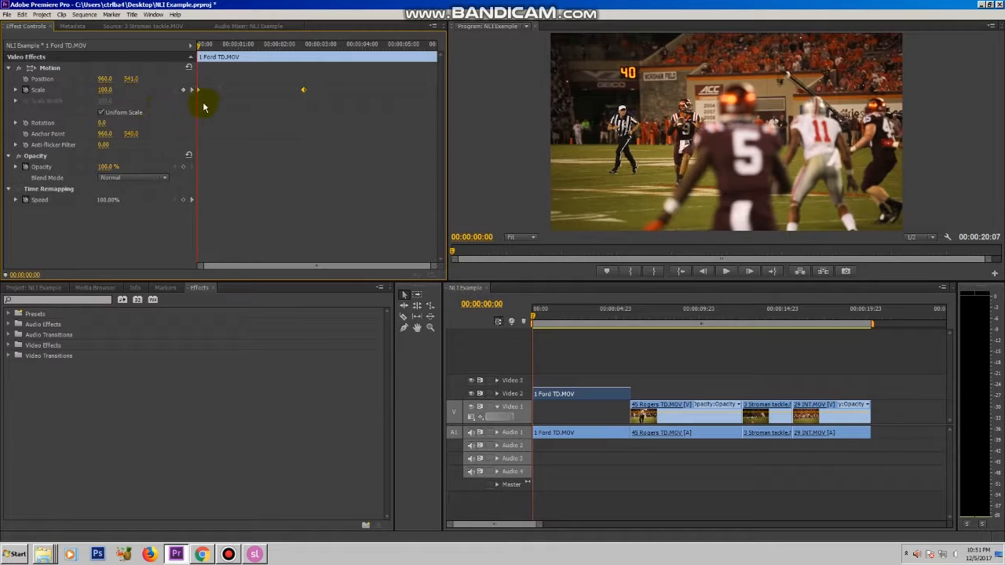
drag(224, 49, 197, 49)
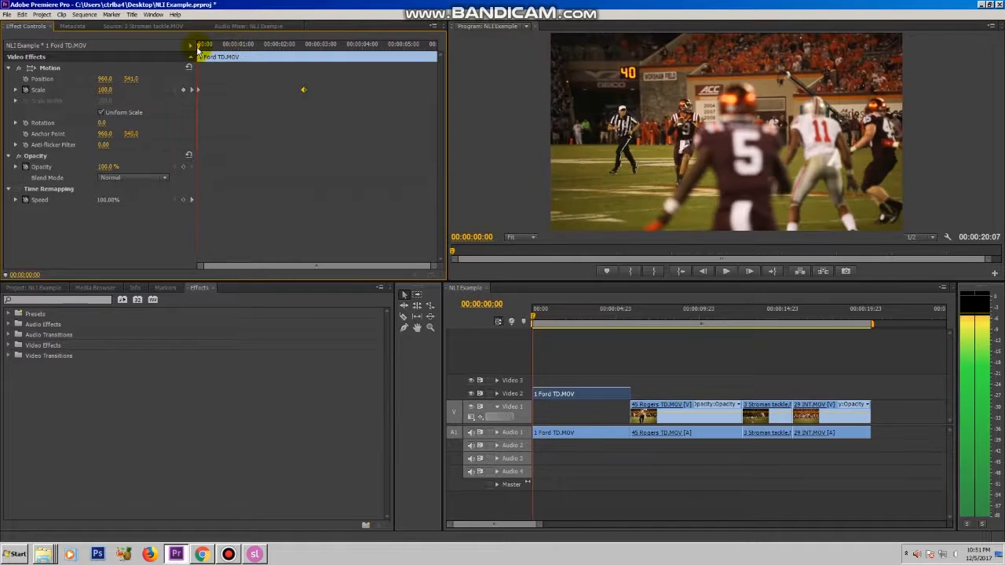
- Set the starting Scale keyframe of 1 Ford TD.MOV to 200, play back the zoom, and deselect the clip
click(199, 90)
click(105, 90)
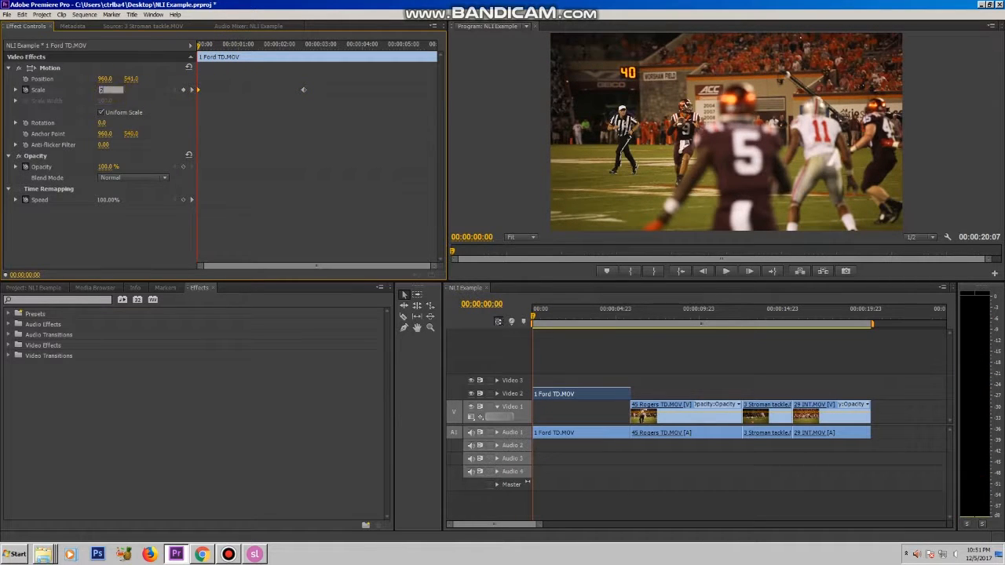
text(200)
key(Return)
key(space)
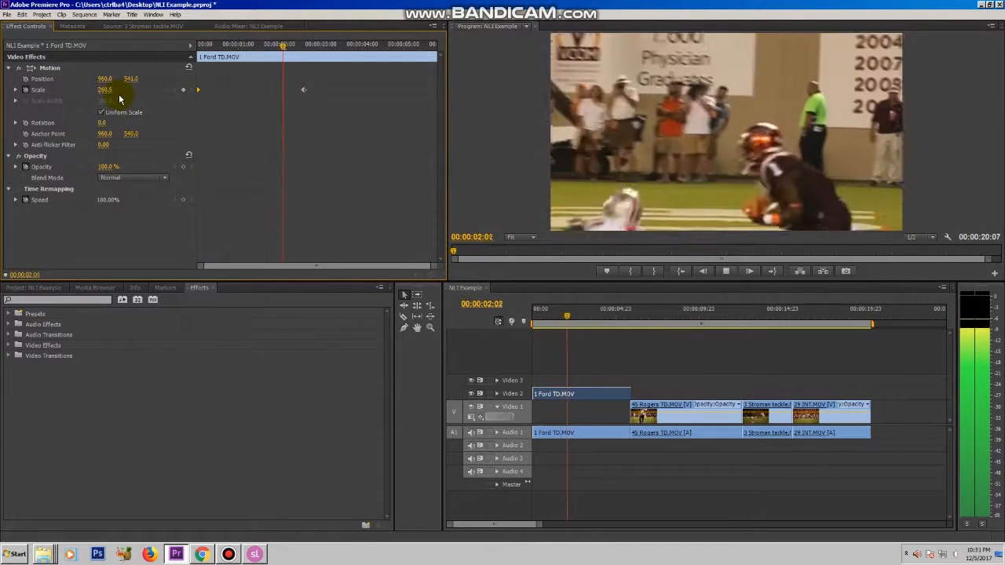
key(space)
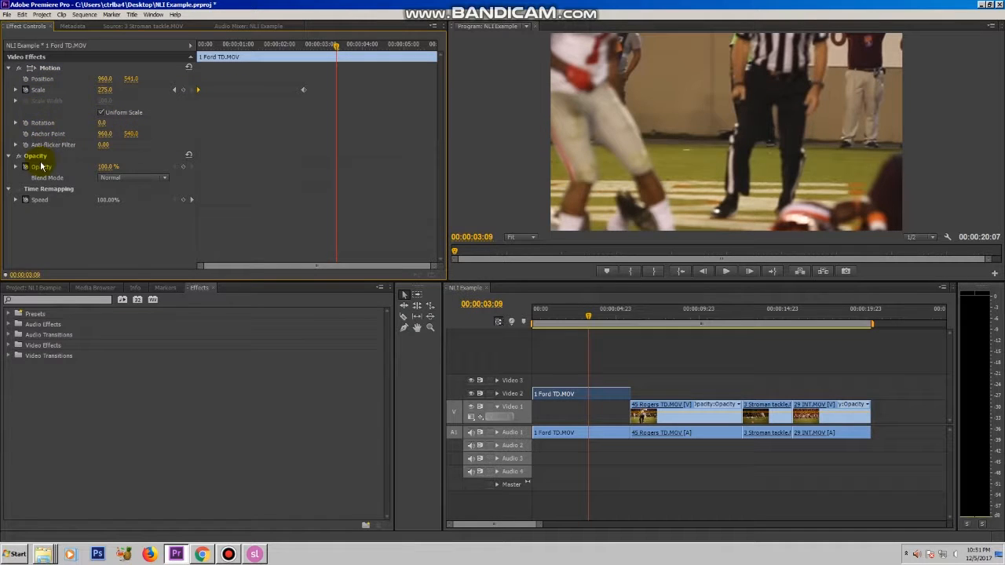
click(571, 355)
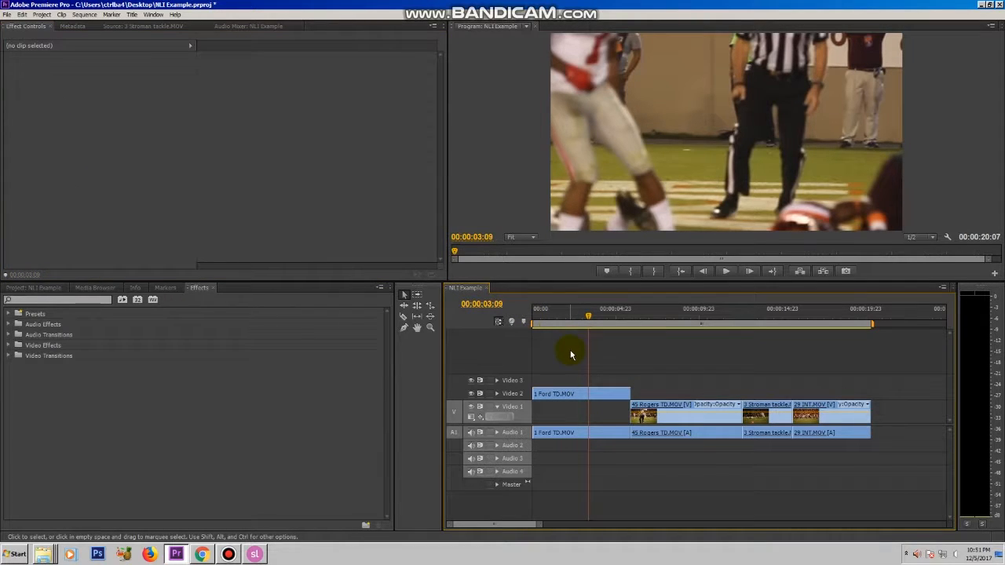